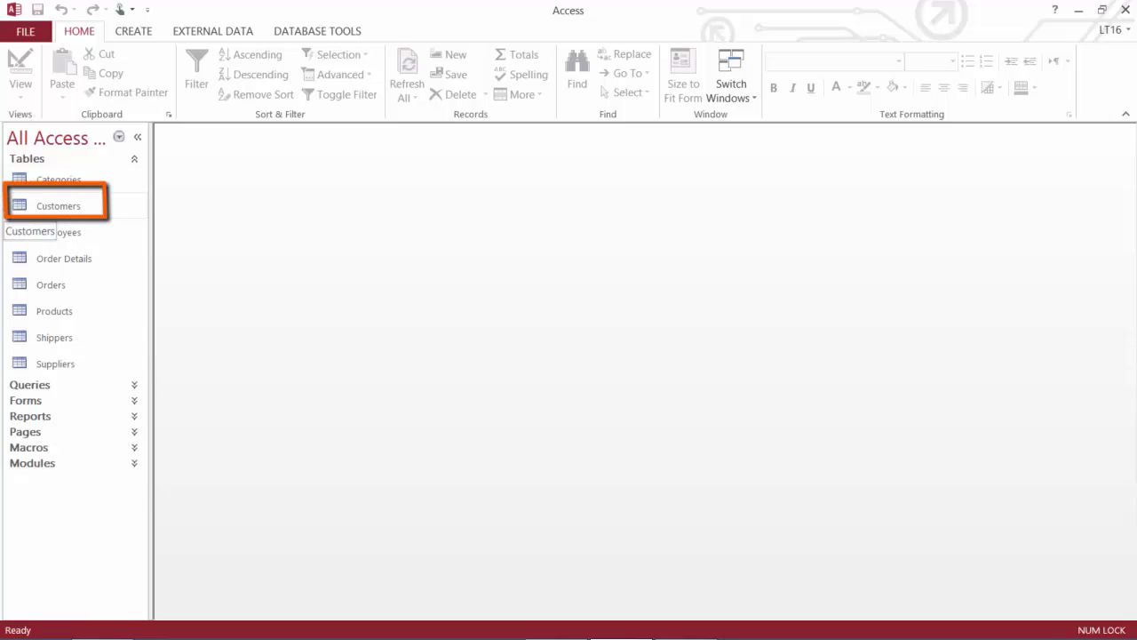
Open the Customers table in Datasheet view to see its 91 customer records
double_click(58, 205)
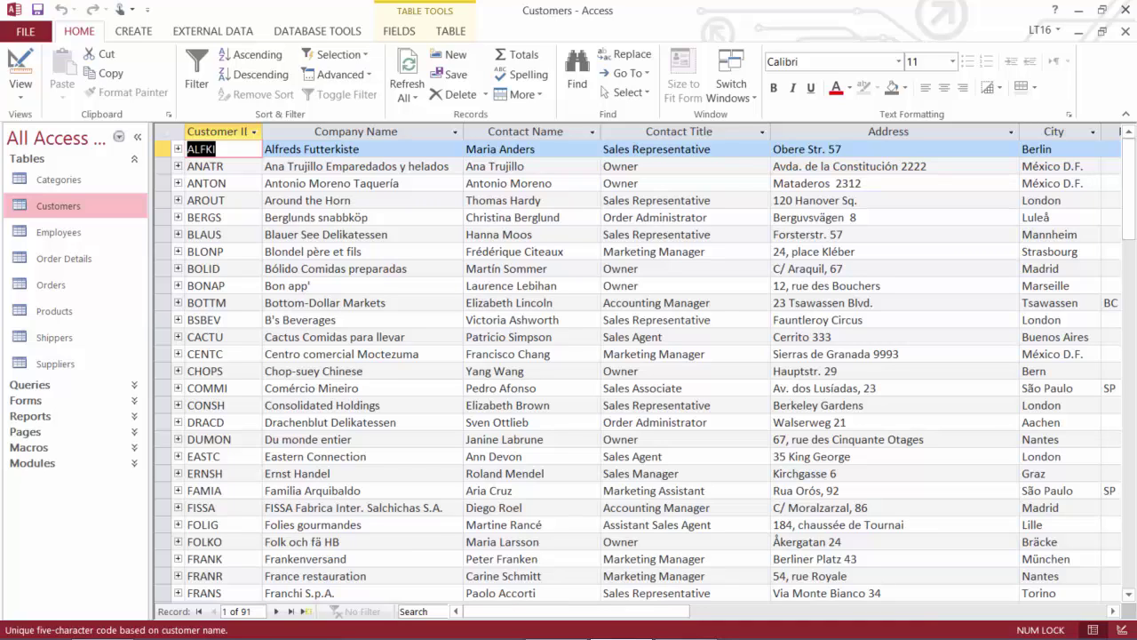
Close the Customers datasheet and open the Orders table with its 830 order records
left_click(1126, 31)
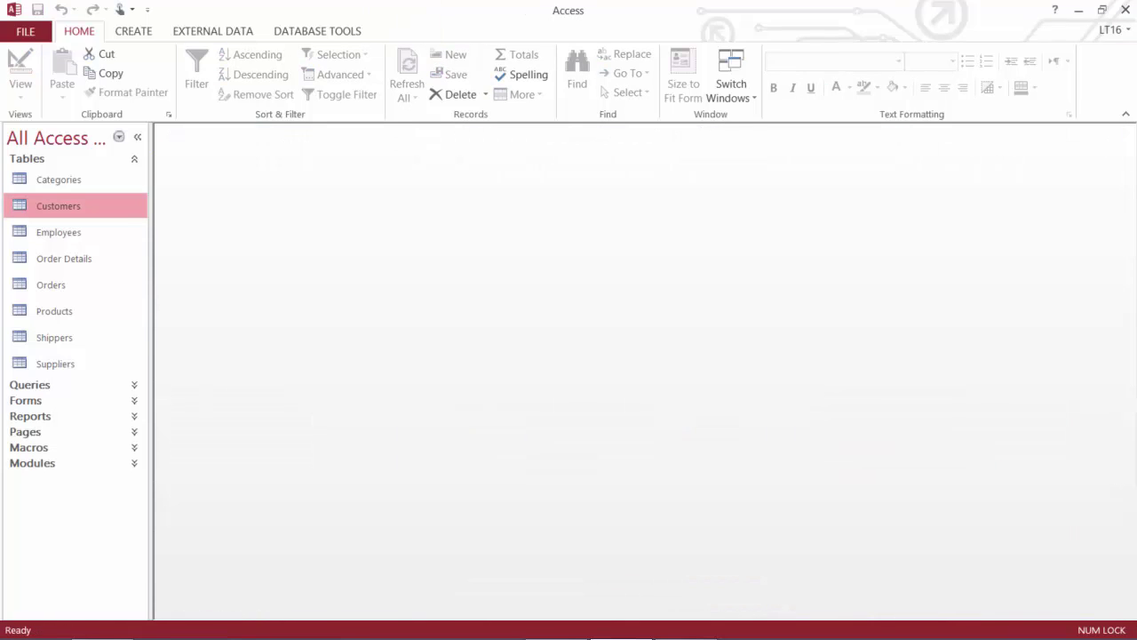
left_click(40, 285)
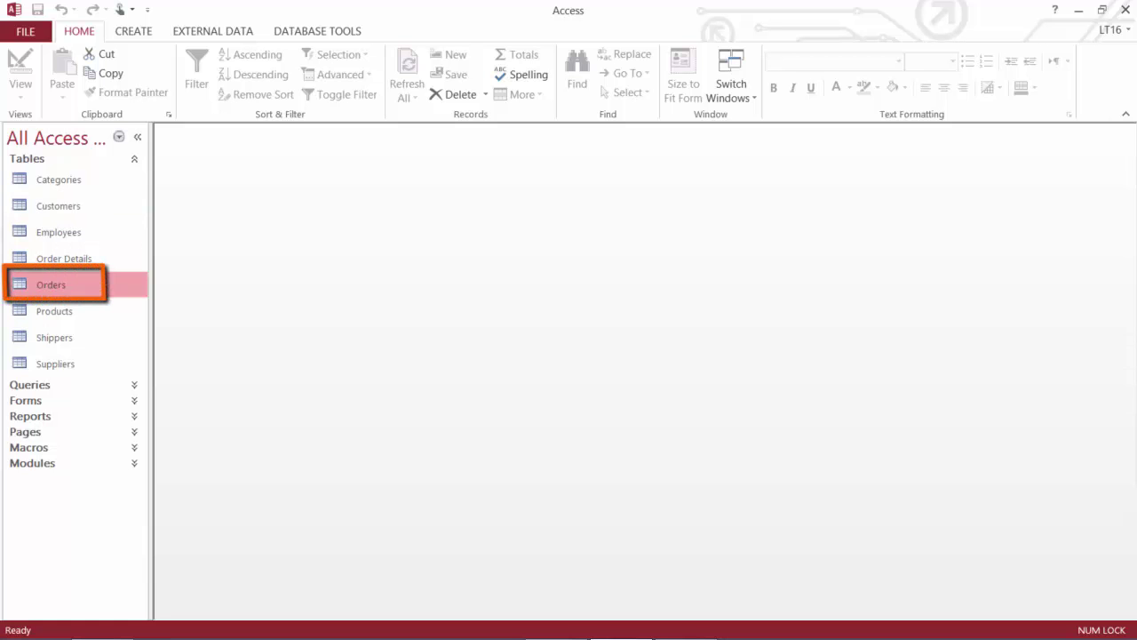
key("Return")
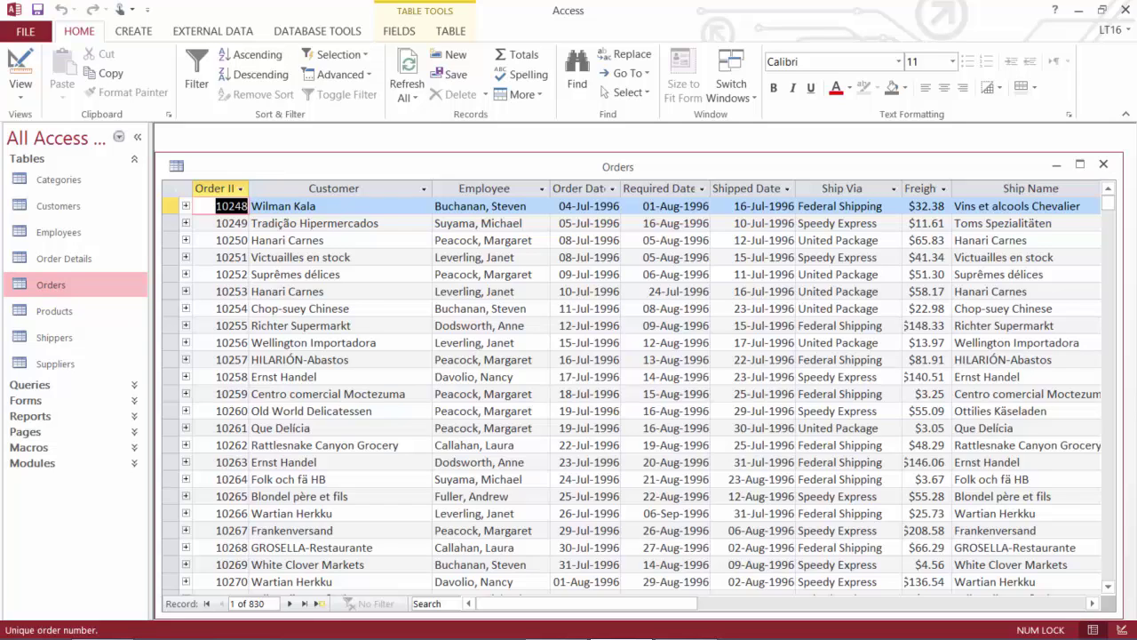
Close Orders and open the Relationships window from Database Tools, maximized
left_click(1102, 163)
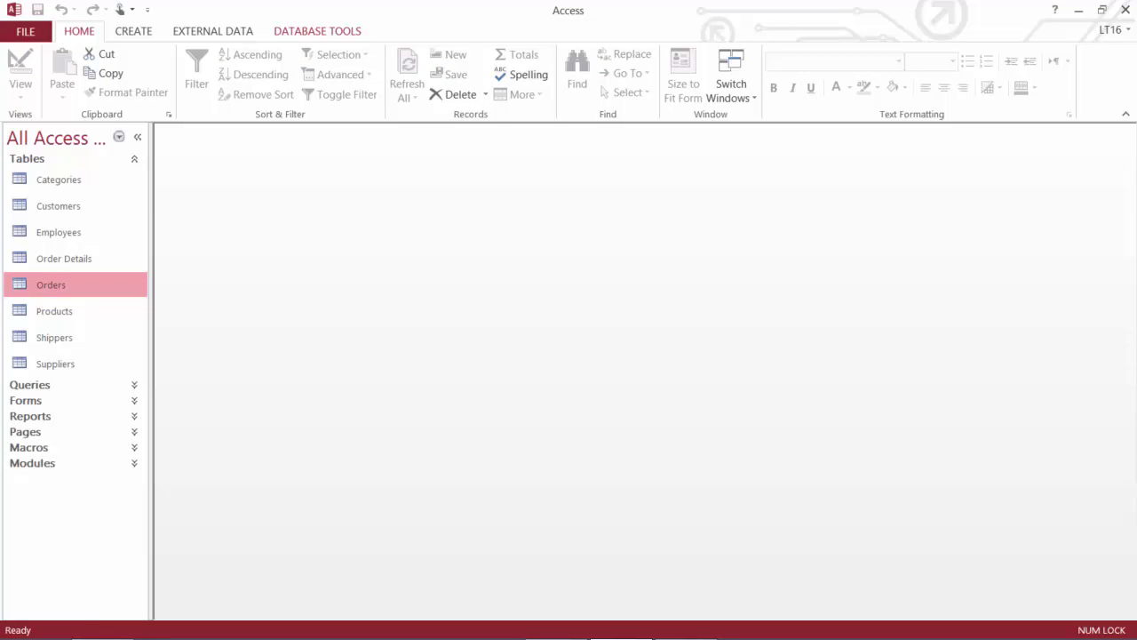
left_click(317, 30)
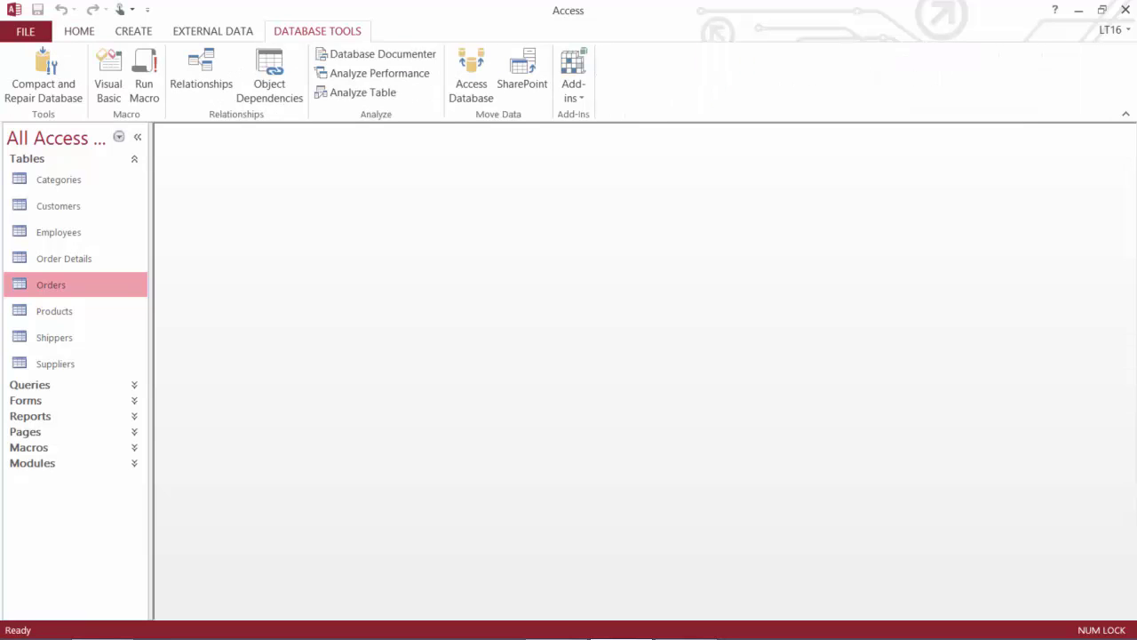
left_click(269, 76)
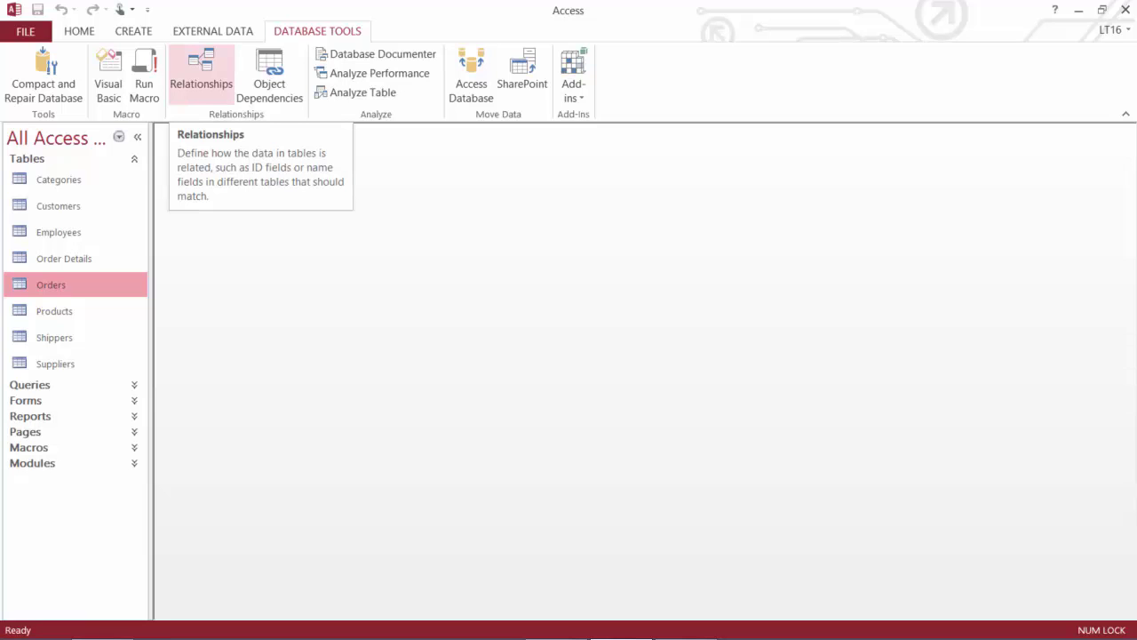
left_click(201, 76)
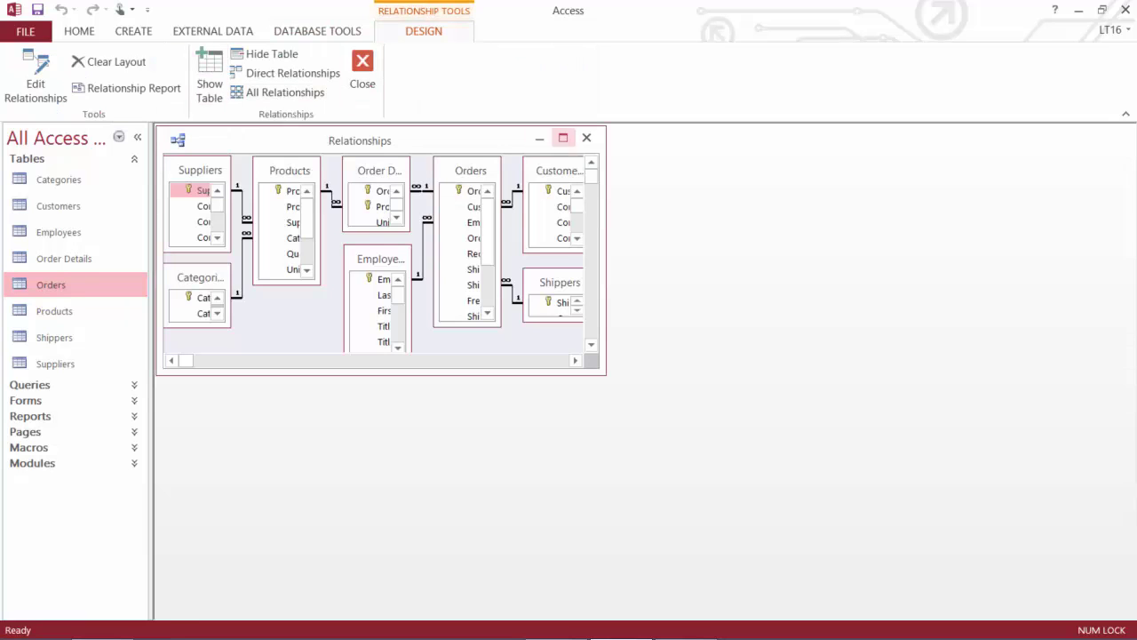
left_click(563, 137)
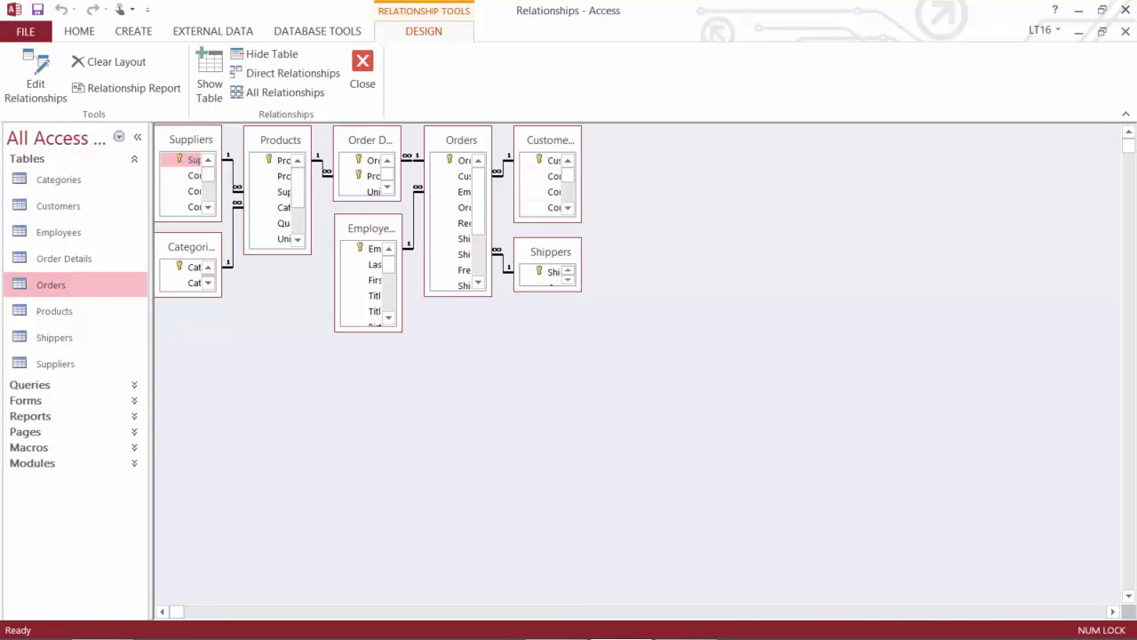
Rearrange and enlarge the Shippers, Customers and Orders tables to show the CustomerID link
left_click_drag(550, 251, 674, 350)
left_click(551, 160)
left_click_drag(549, 140, 732, 182)
left_click_drag(732, 231, 738, 326)
left_click_drag(492, 222, 558, 222)
left_click_drag(490, 295, 491, 378)
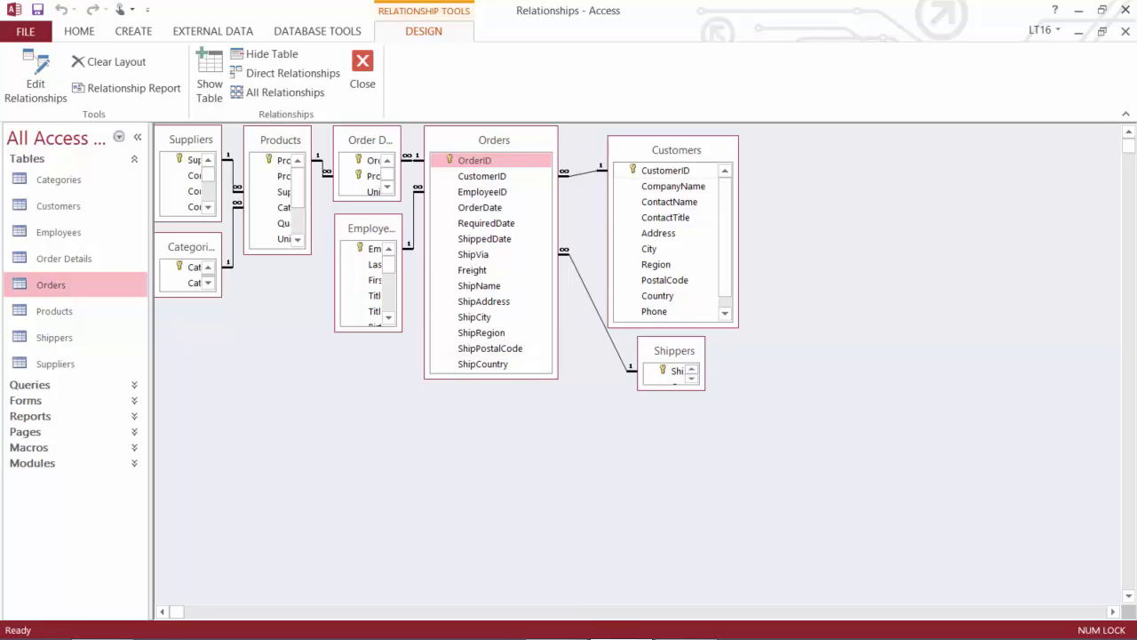
left_click(665, 170)
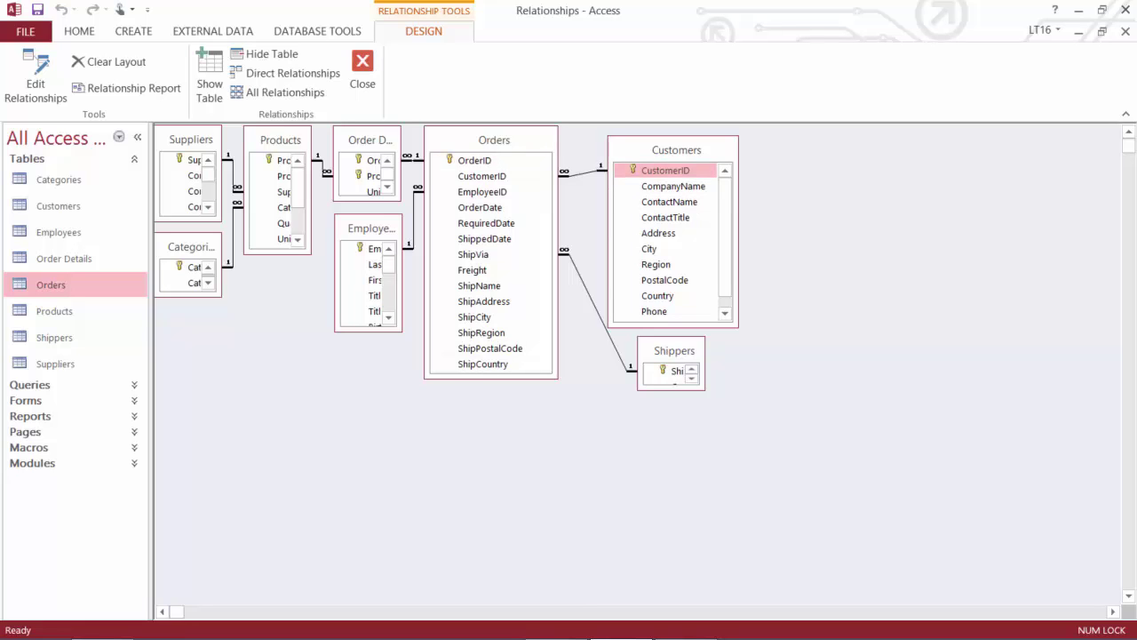
left_click(481, 176)
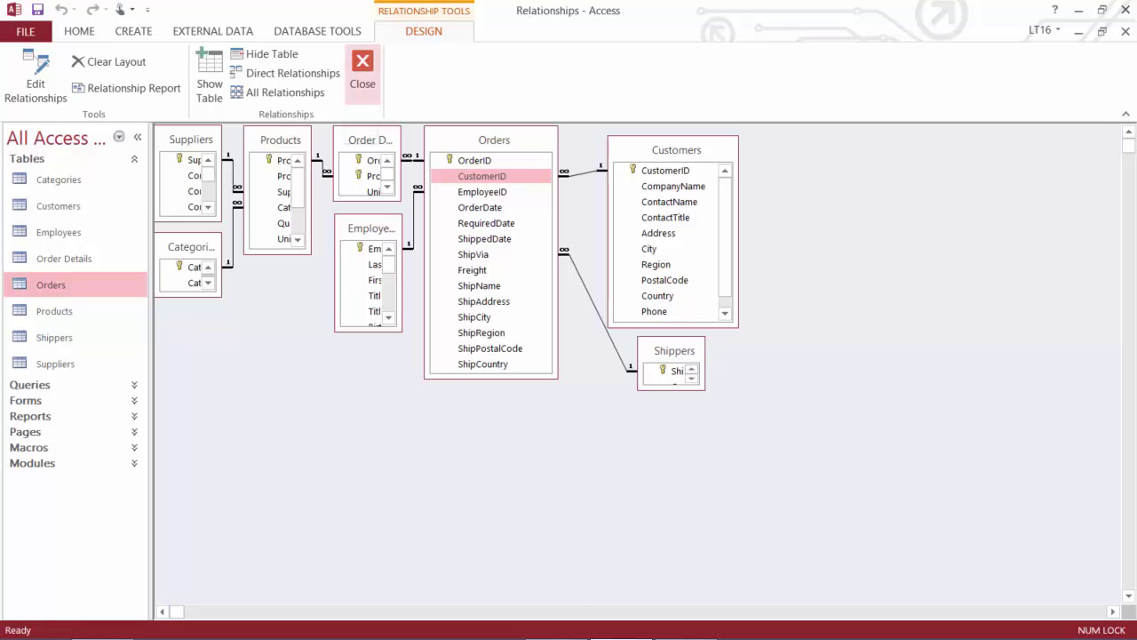
Close the Relationships window without saving the layout and bring up the CREATE options
left_click(363, 71)
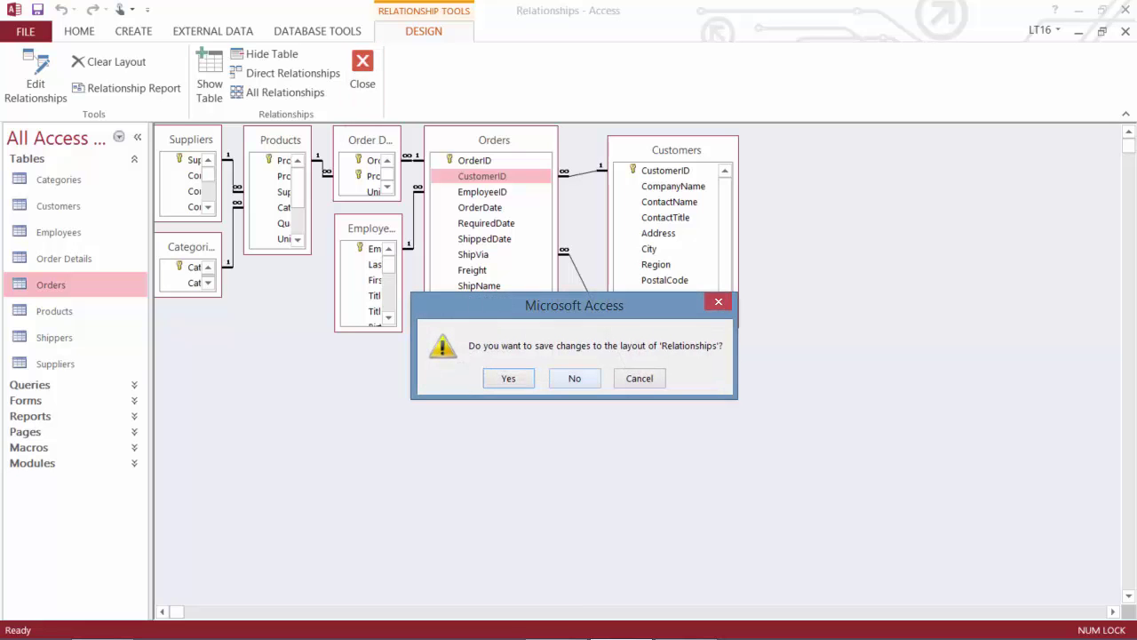
left_click(575, 377)
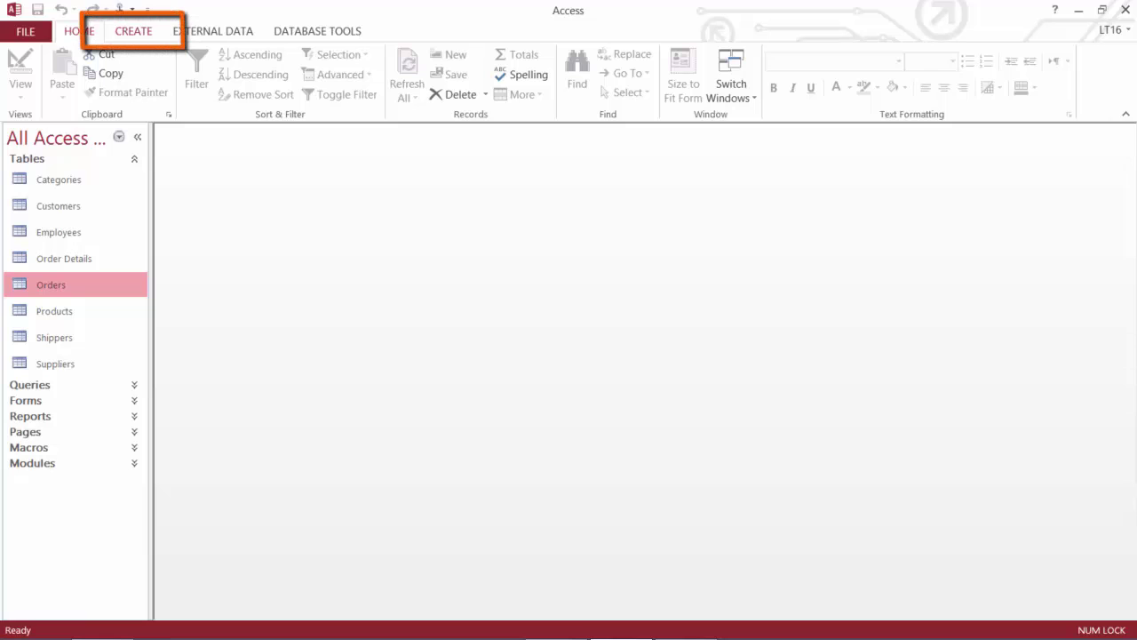
left_click(133, 31)
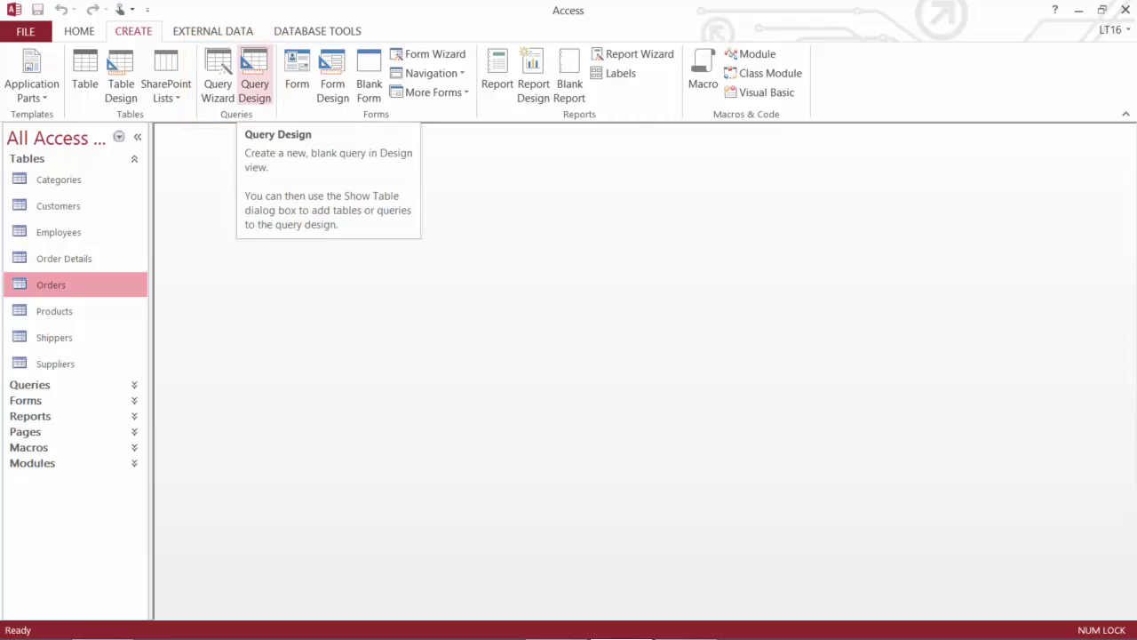
Start a new Query Design and add the Customers and Orders tables
left_click(255, 76)
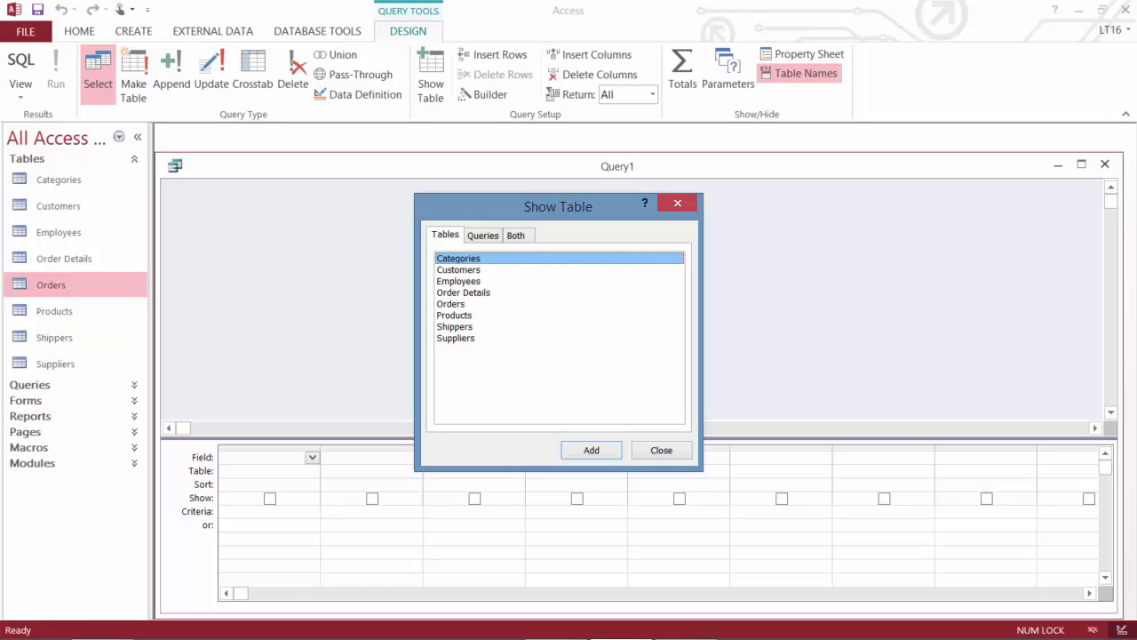
double_click(458, 269)
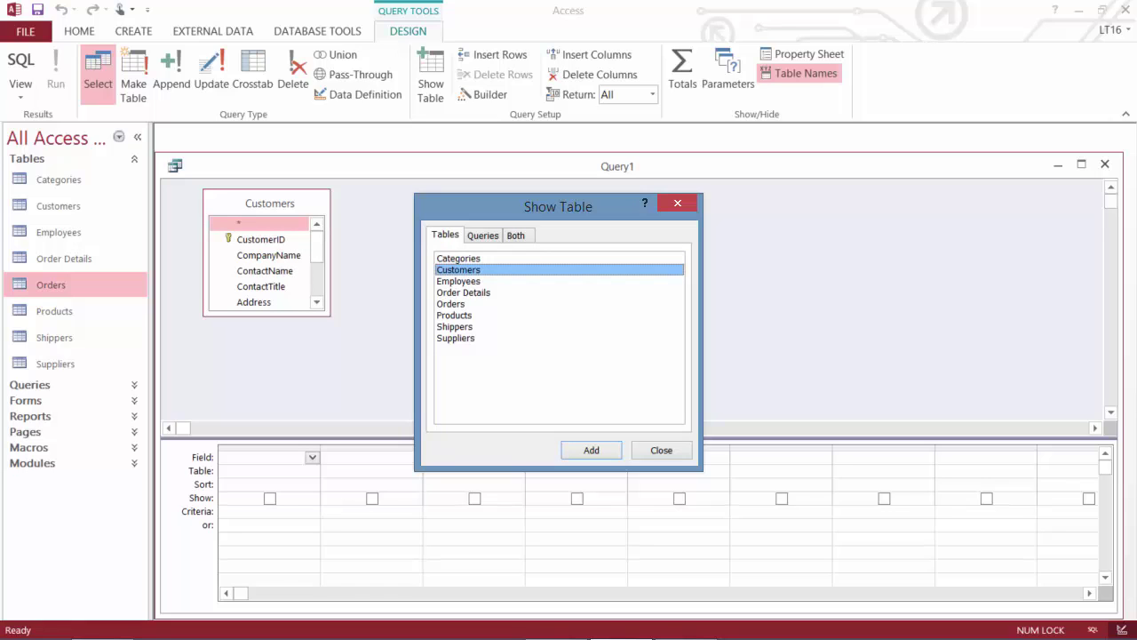
double_click(451, 303)
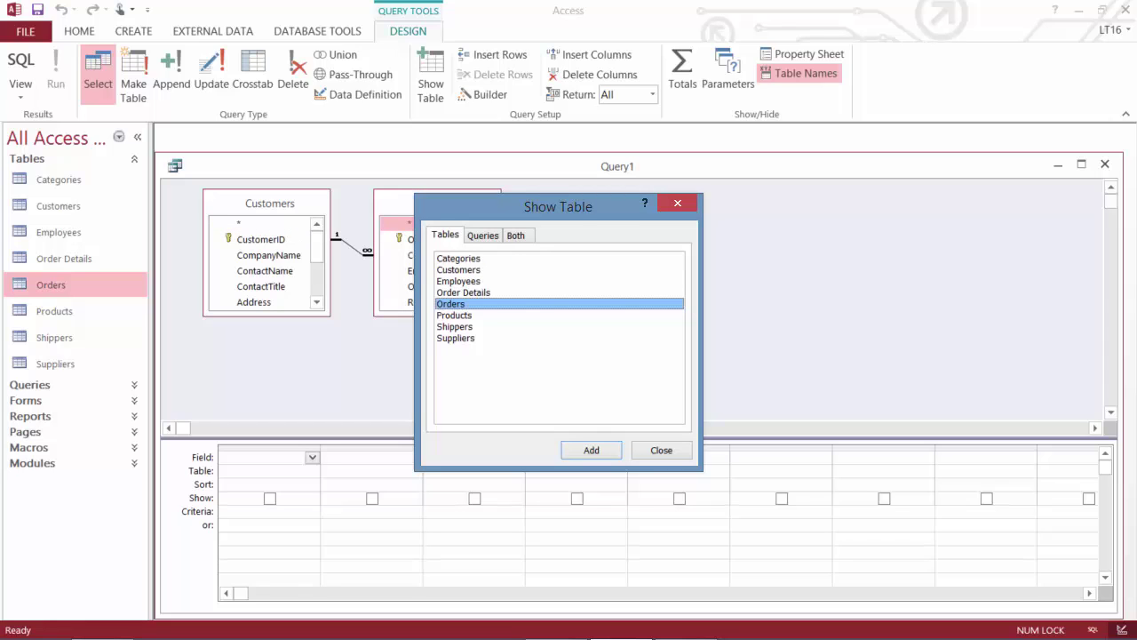
Close Show Table, lengthen the Customers and Orders field lists, and move Orders right
left_click(661, 449)
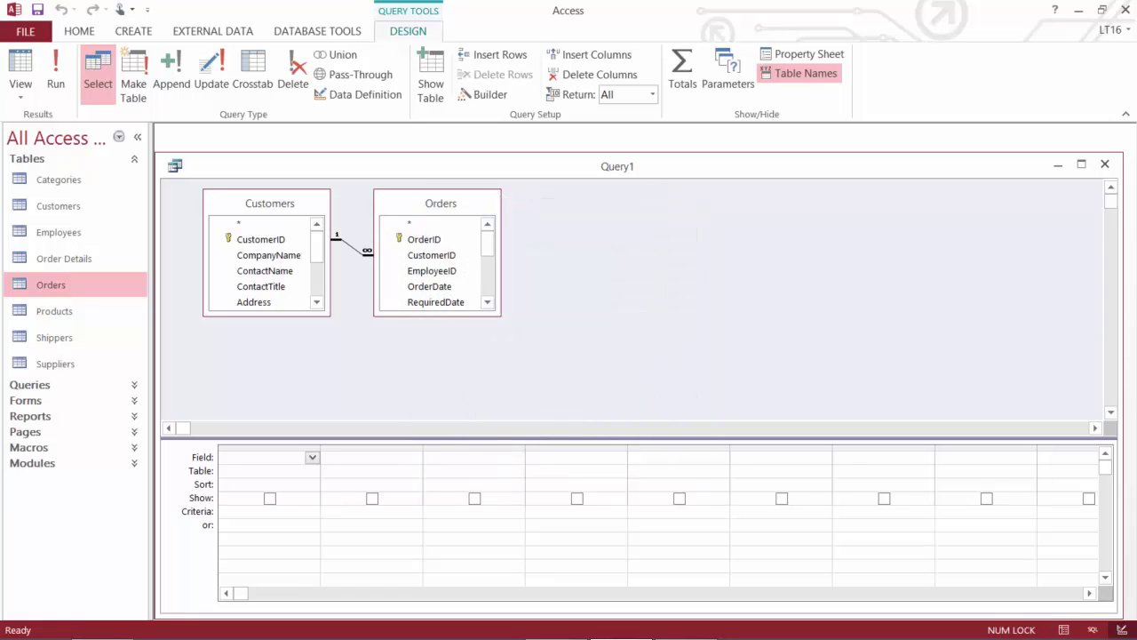
left_click_drag(437, 316, 437, 398)
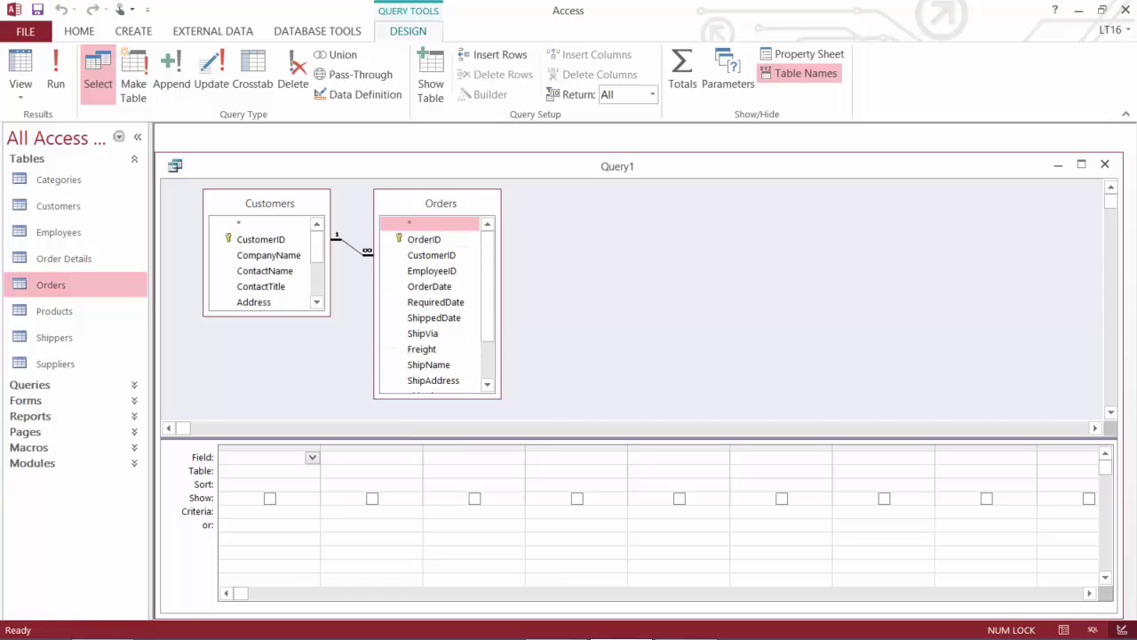
left_click_drag(440, 203, 490, 206)
left_click_drag(267, 316, 267, 402)
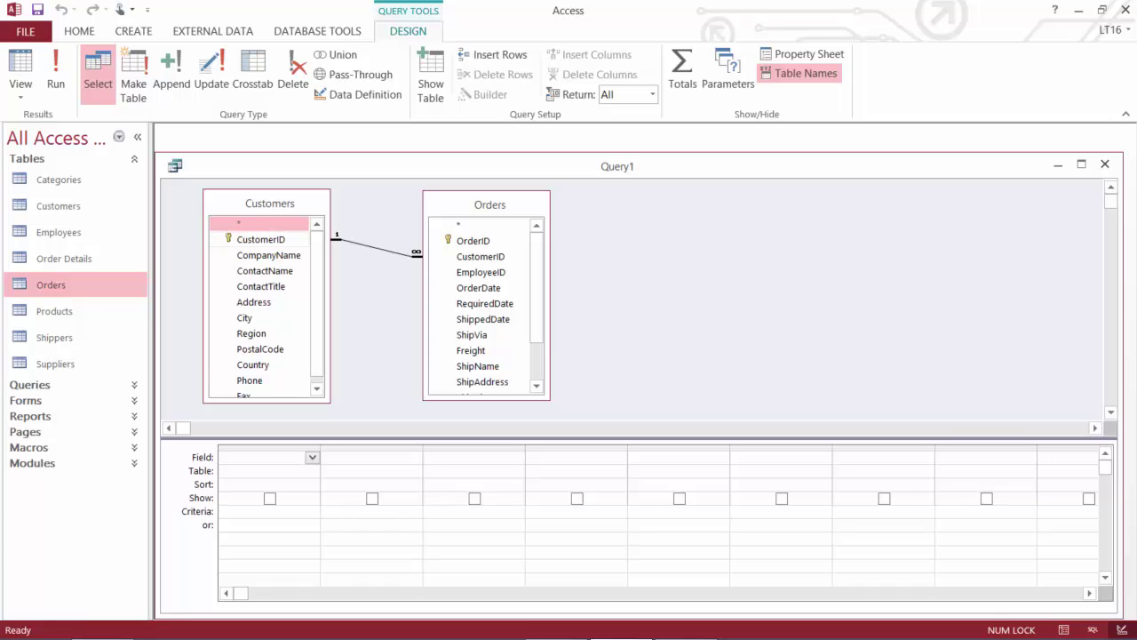
Add CustomerID, CompanyName, OrderID, OrderDate, RequiredDate, ShippedDate, ShipVia, Freight and ShipCountry to the grid
double_click(260, 239)
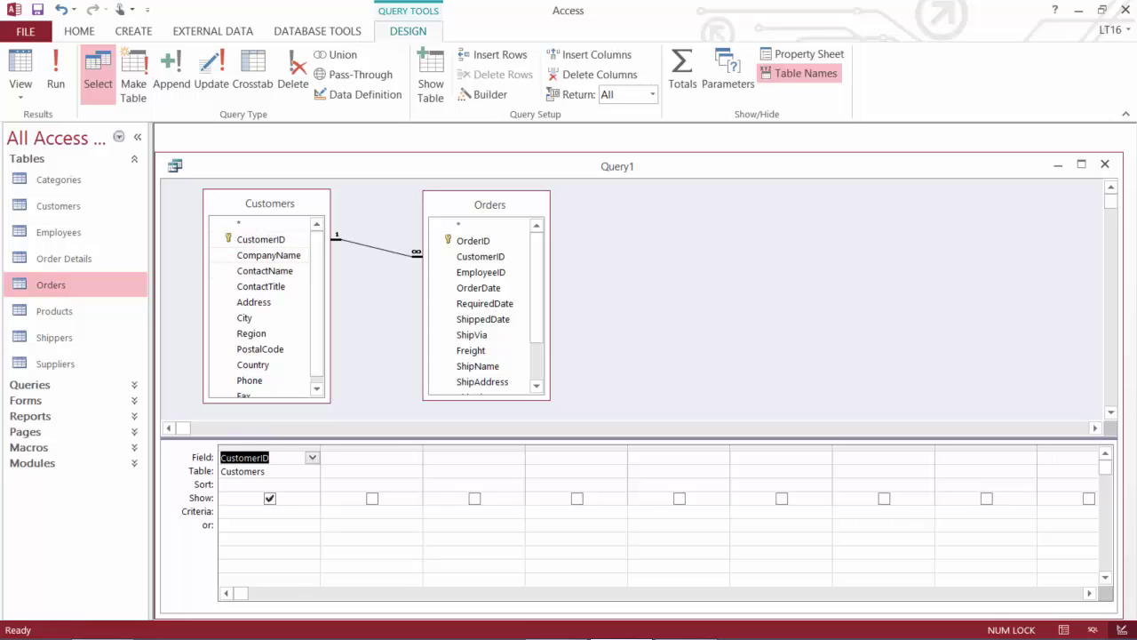
double_click(268, 254)
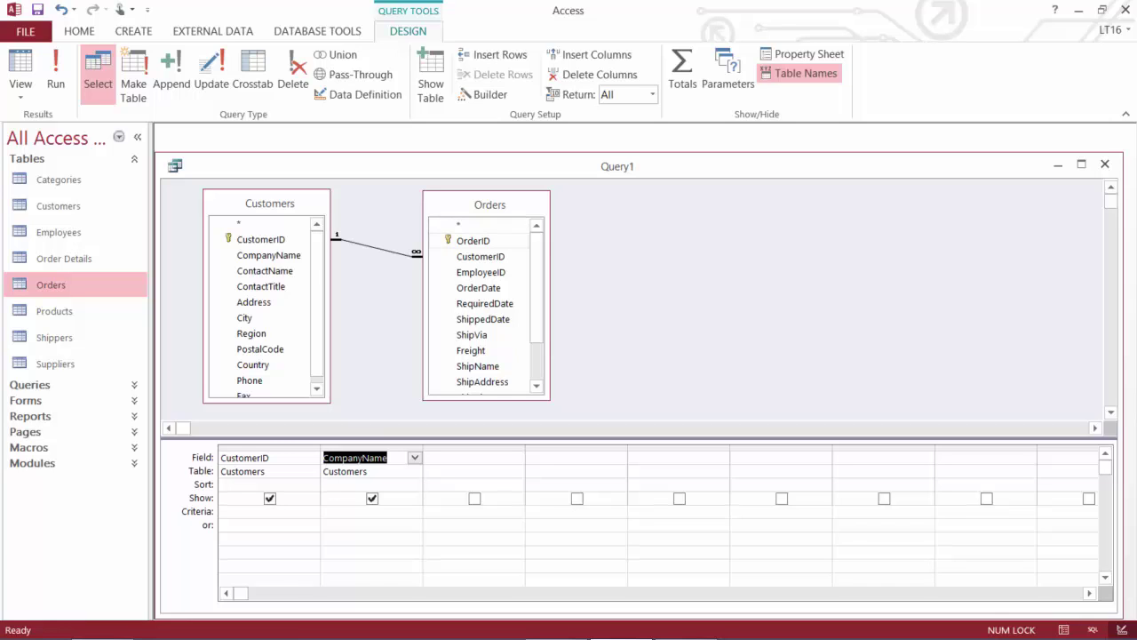
double_click(473, 241)
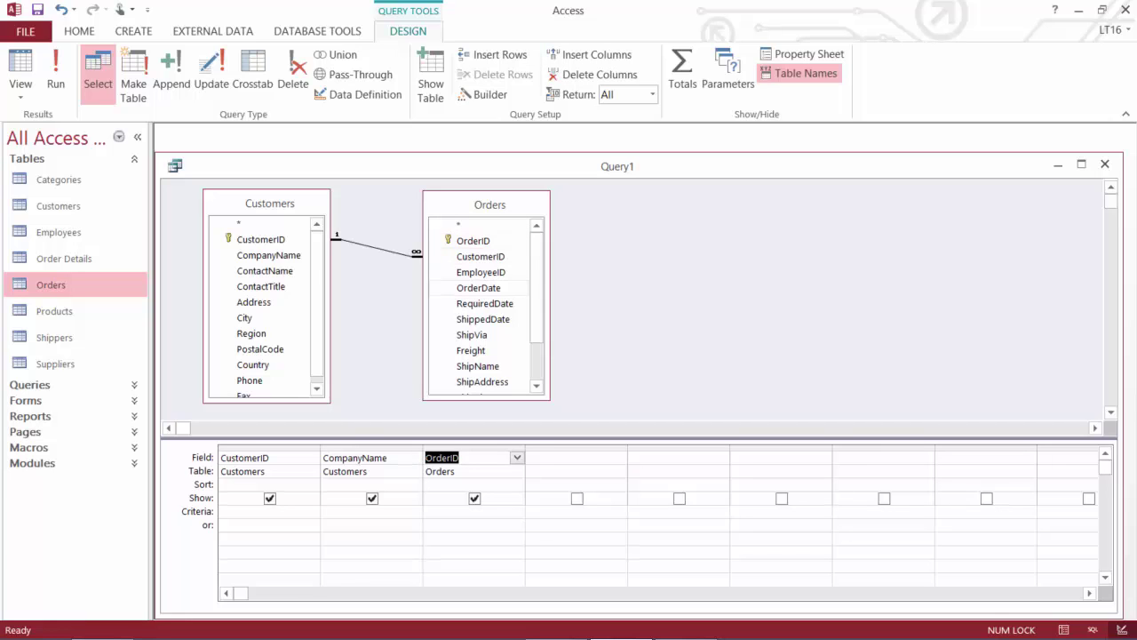
double_click(478, 287)
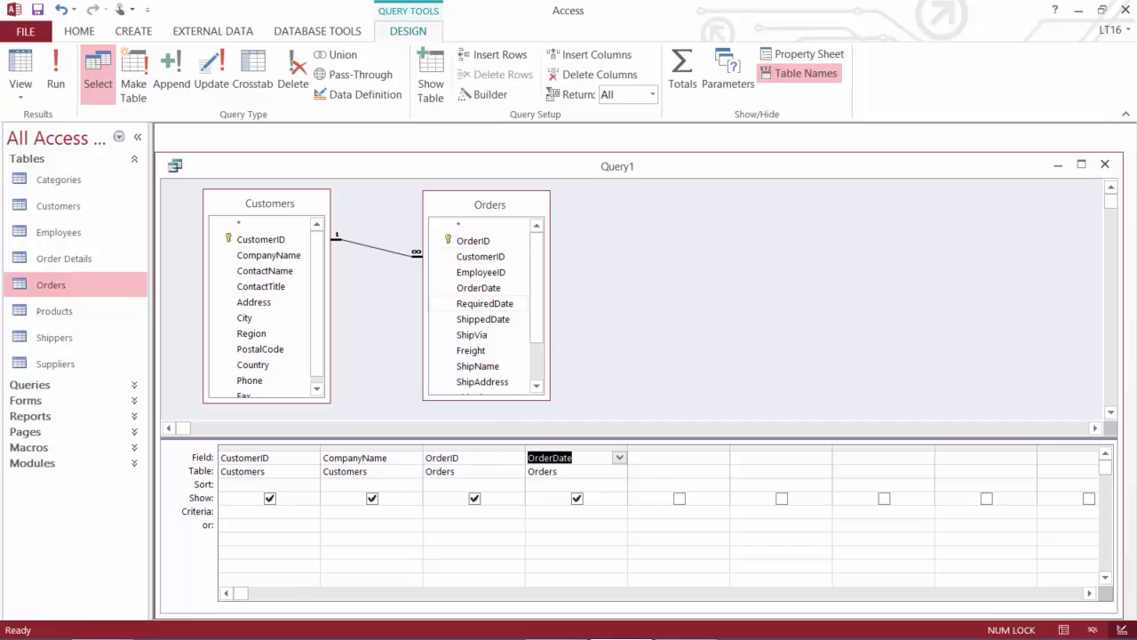
double_click(485, 303)
double_click(482, 319)
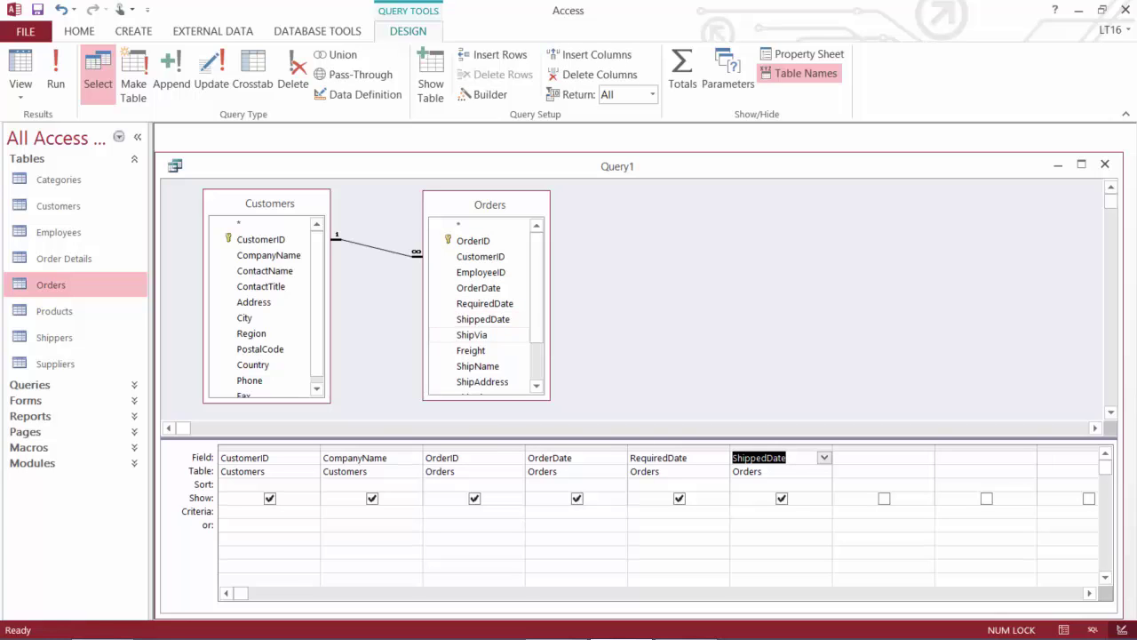
double_click(471, 335)
double_click(471, 350)
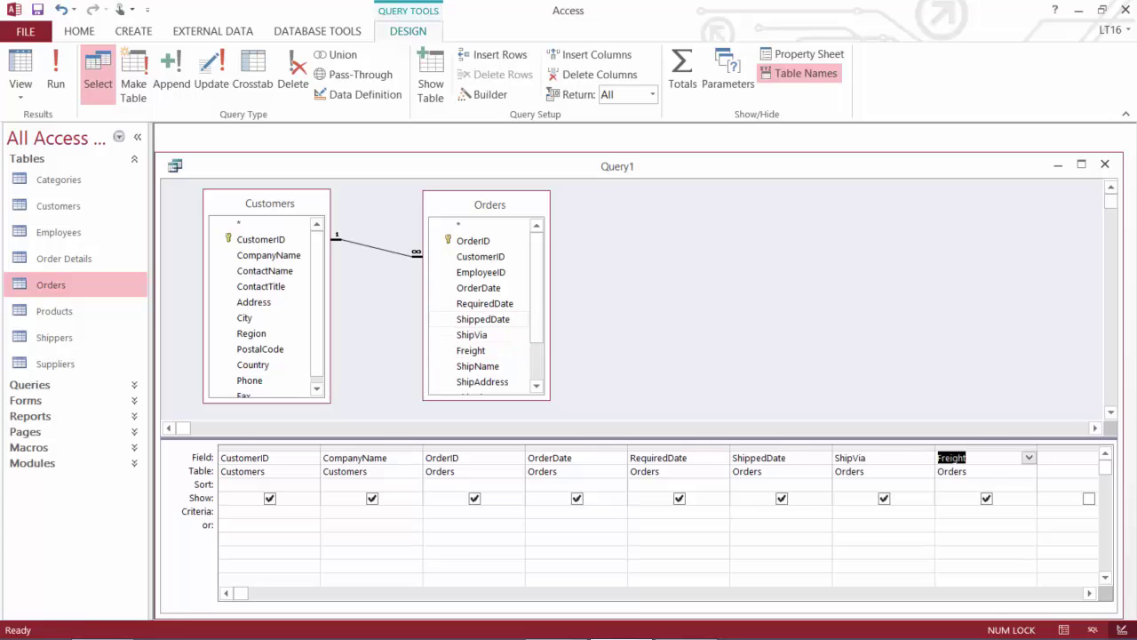
scroll(484, 302, "down", 3)
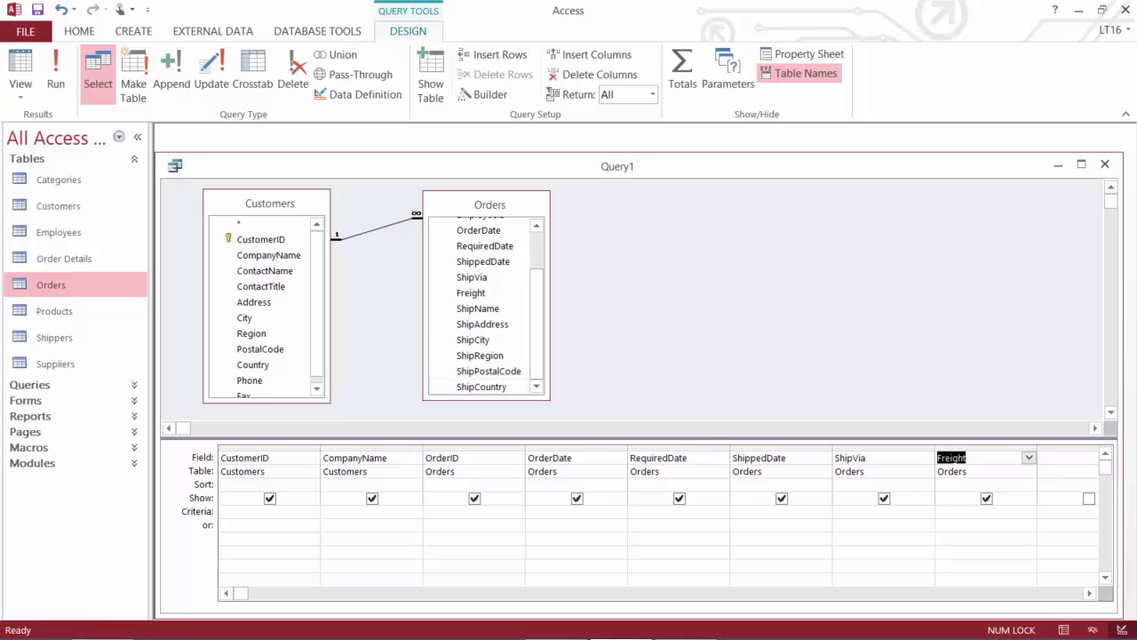
double_click(481, 386)
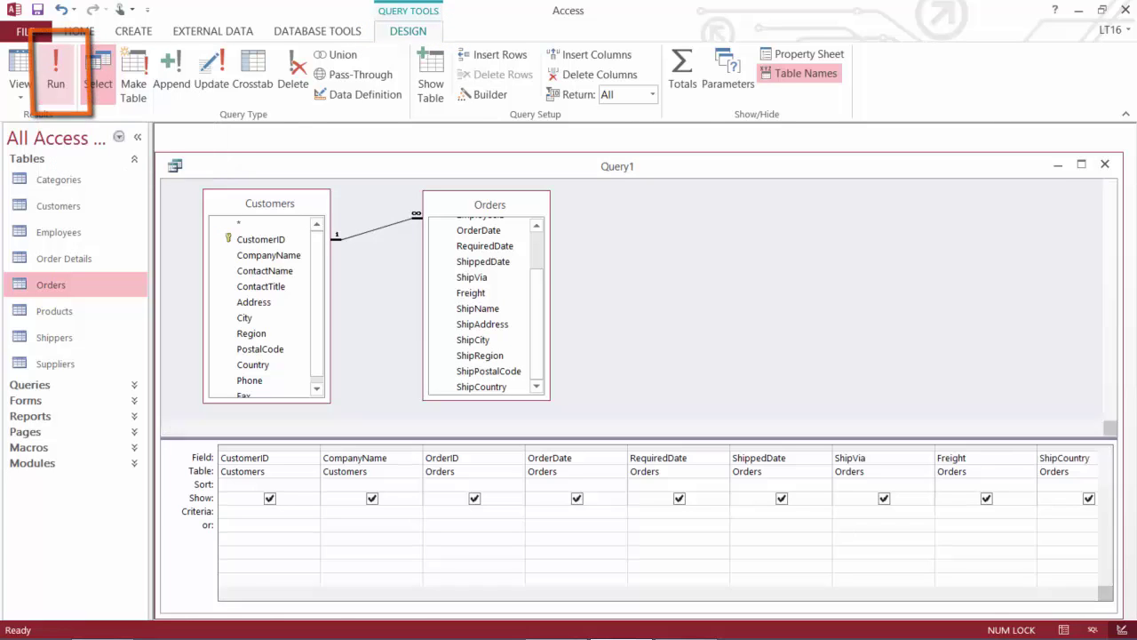
Run Query1 to list all 830 customer-order records and select the first record
left_click(56, 84)
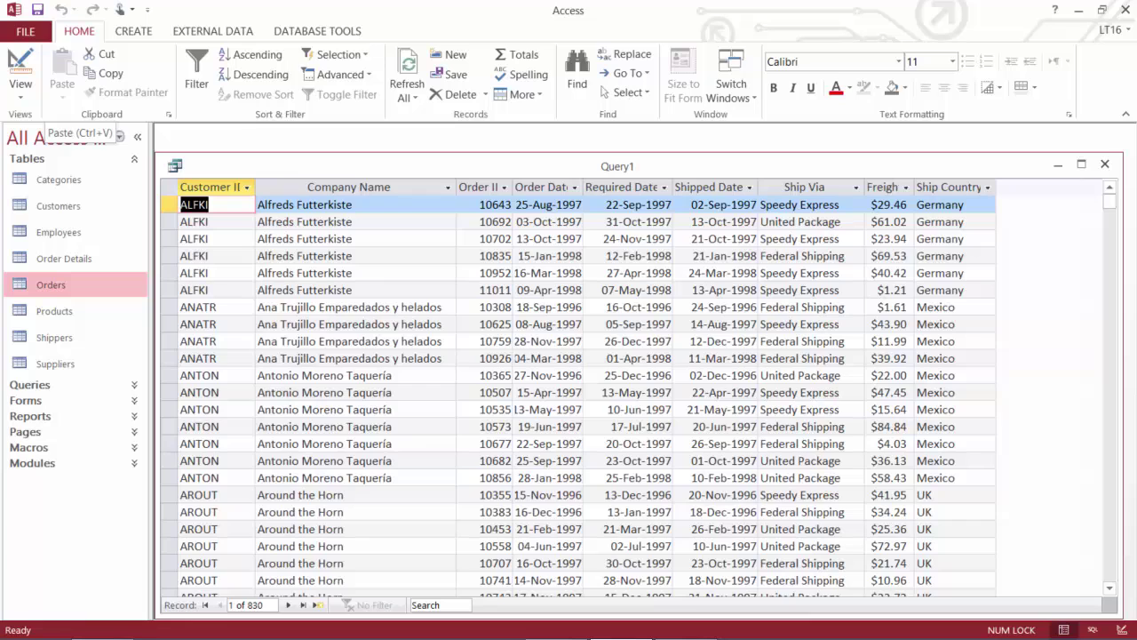
key("shift+space")
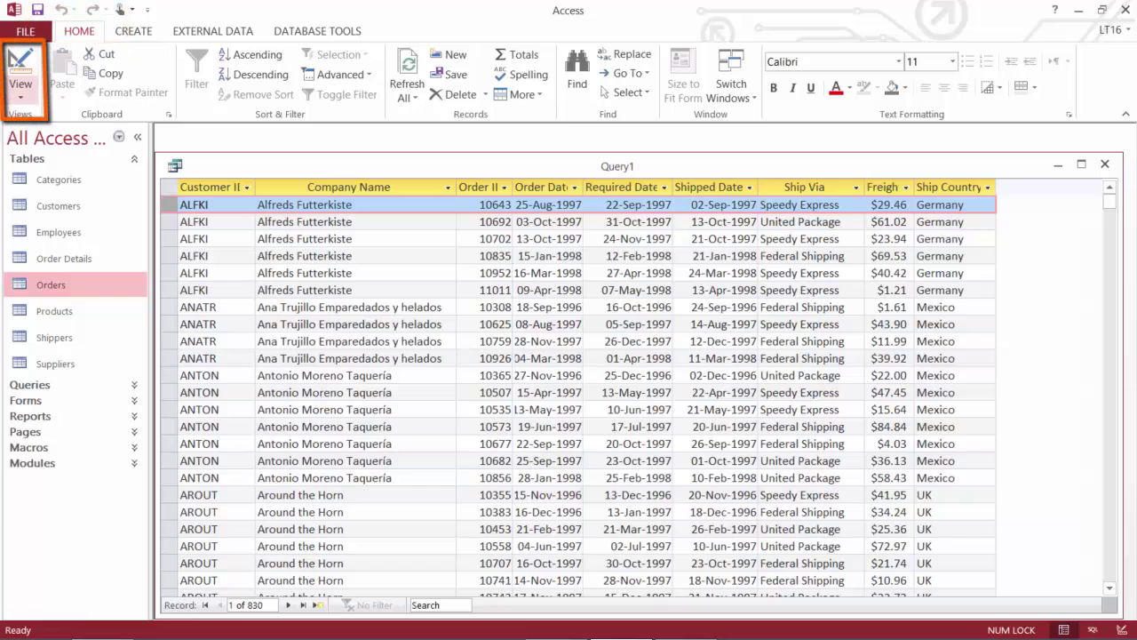
Switch Query1 from its datasheet back to Design View
left_click(21, 92)
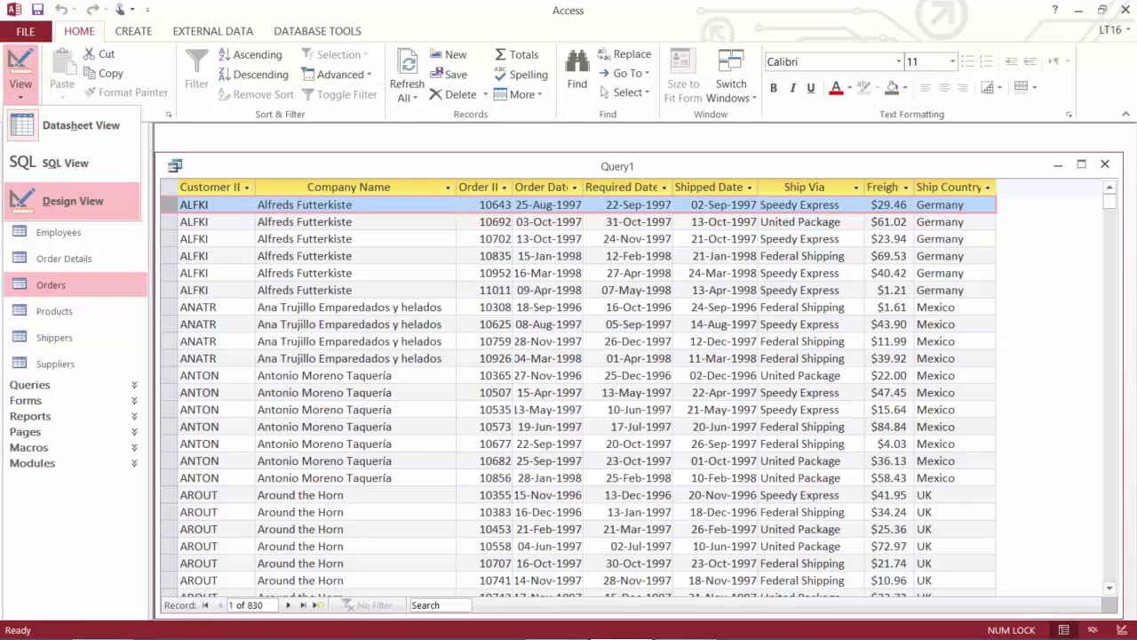
left_click(73, 201)
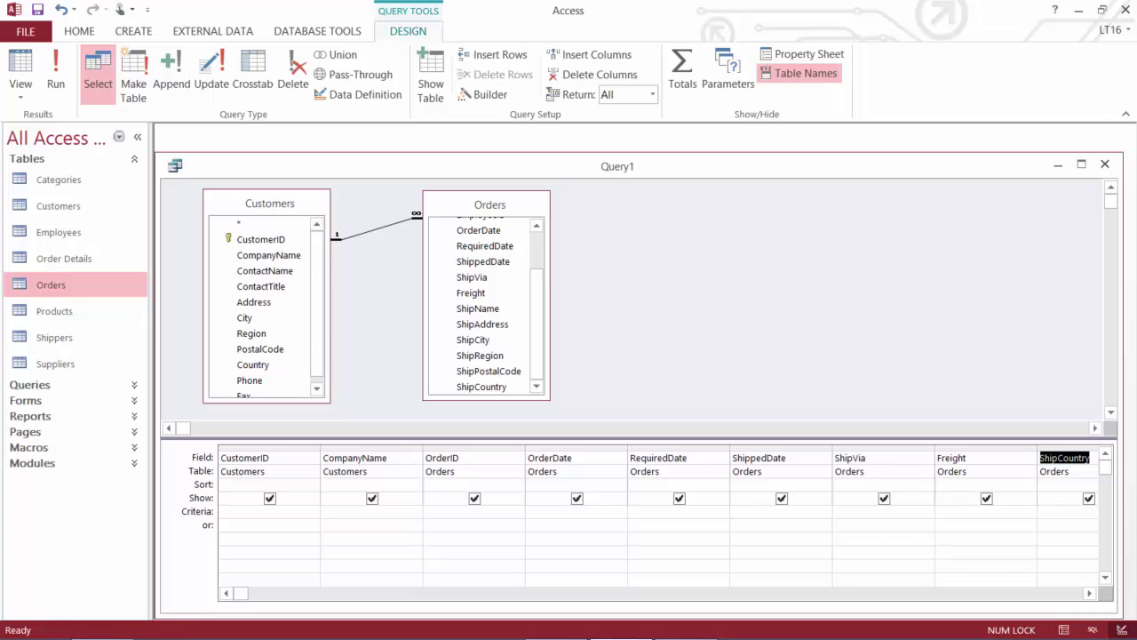
left_click(1089, 593)
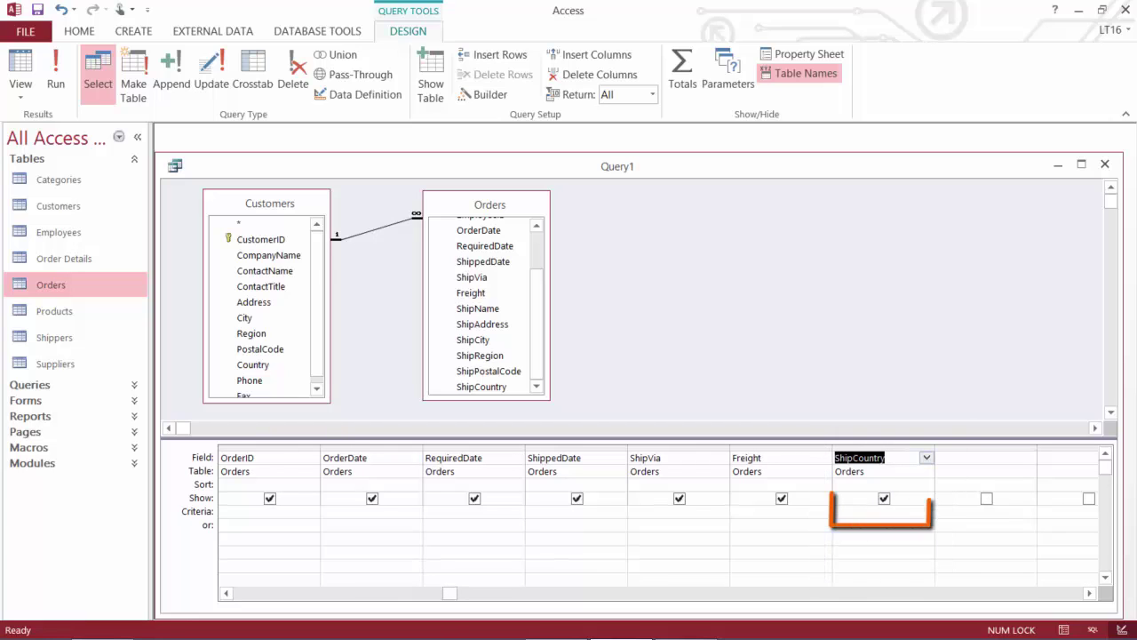
Enter the criterion "canada" in the ShipCountry column's Criteria row
left_click(879, 512)
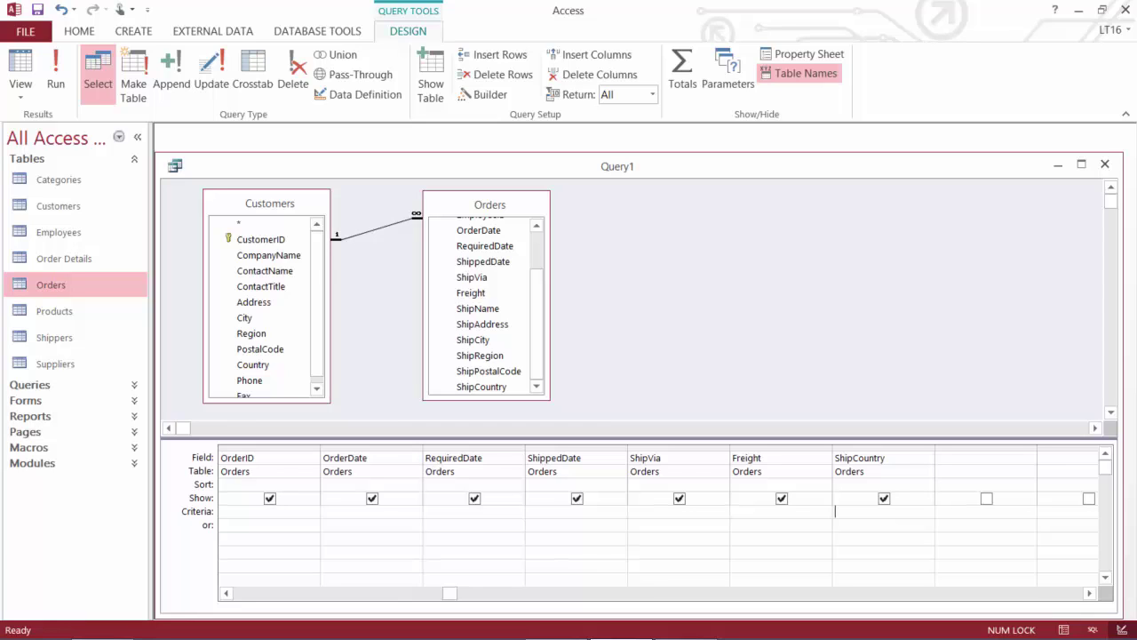
type("canada")
left_click(938, 511)
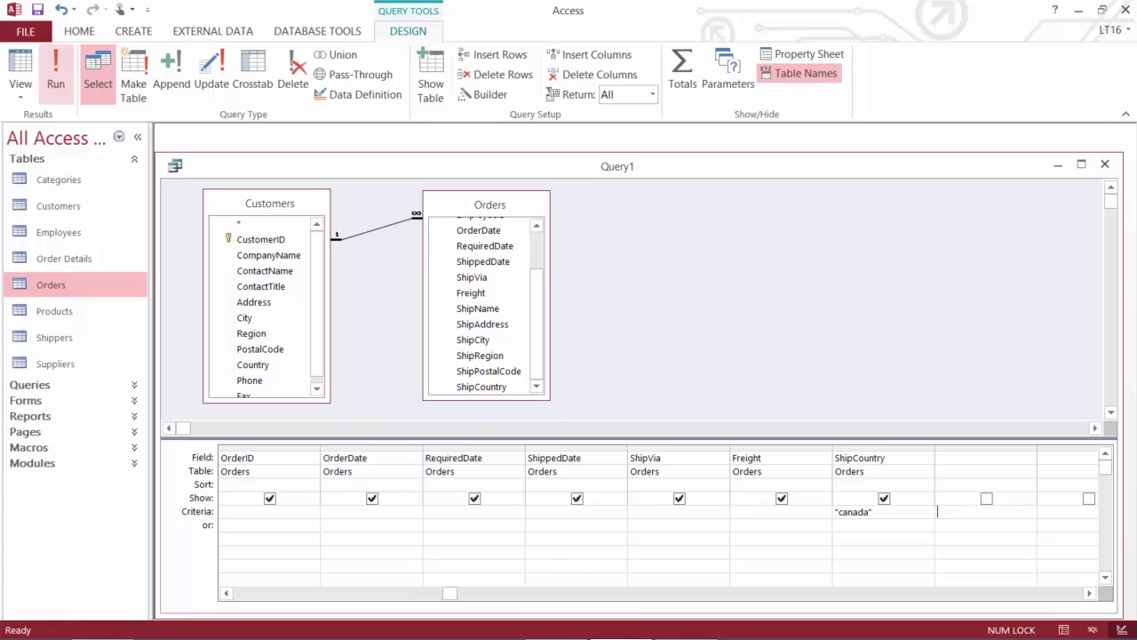
Run Query1 to list only the 30 orders shipped to Canada
left_click(55, 75)
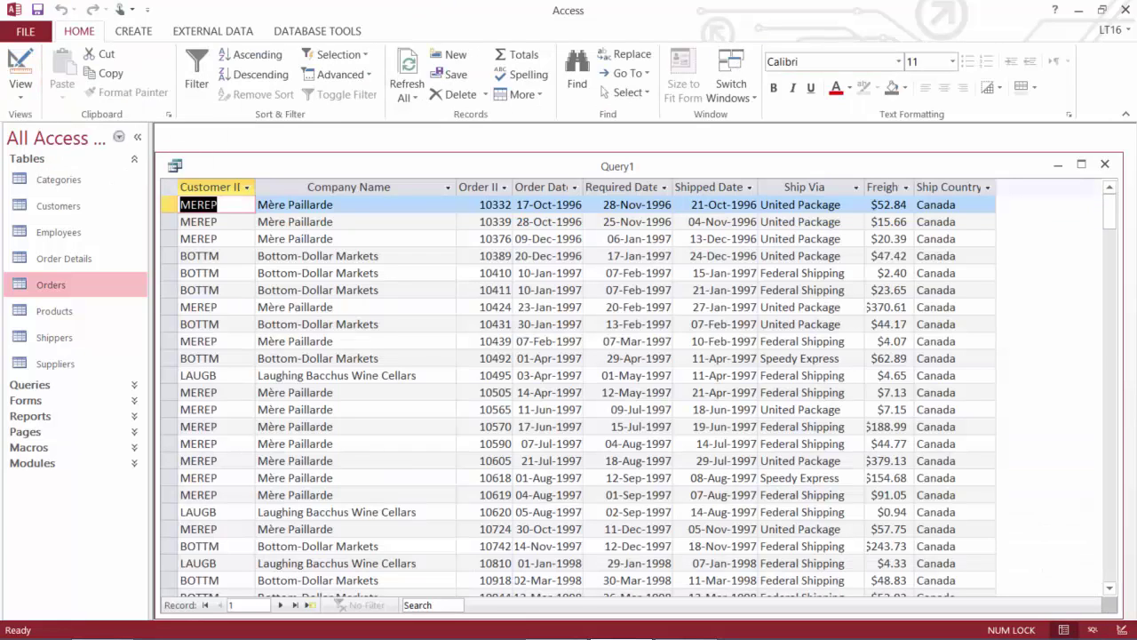